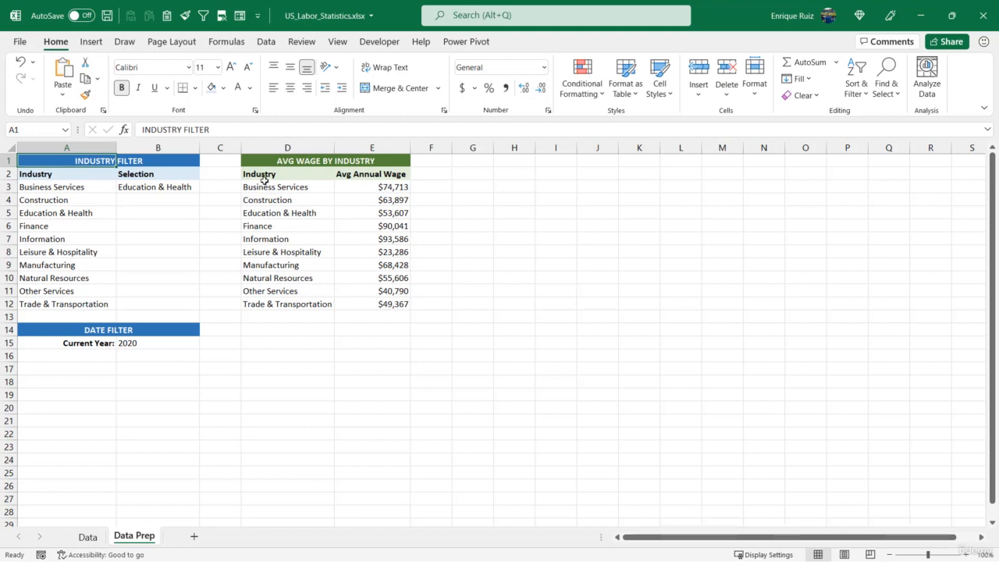
# Step: Insert a 2-D clustered bar chart from the industry and average annual wage data in D2:E12
pyautogui.moveTo(263, 174); pyautogui.dragTo(366, 308)
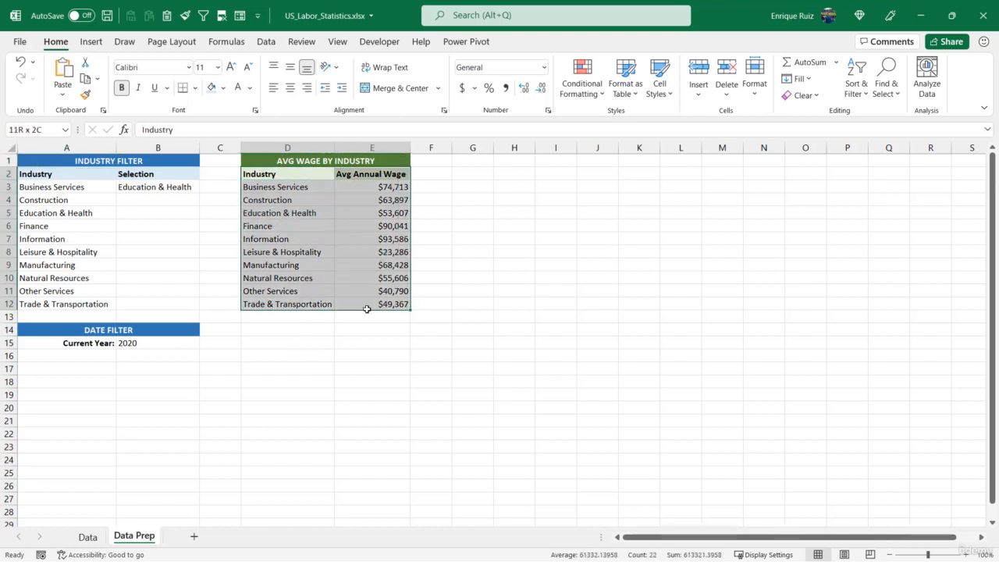
pyautogui.click(91, 41)
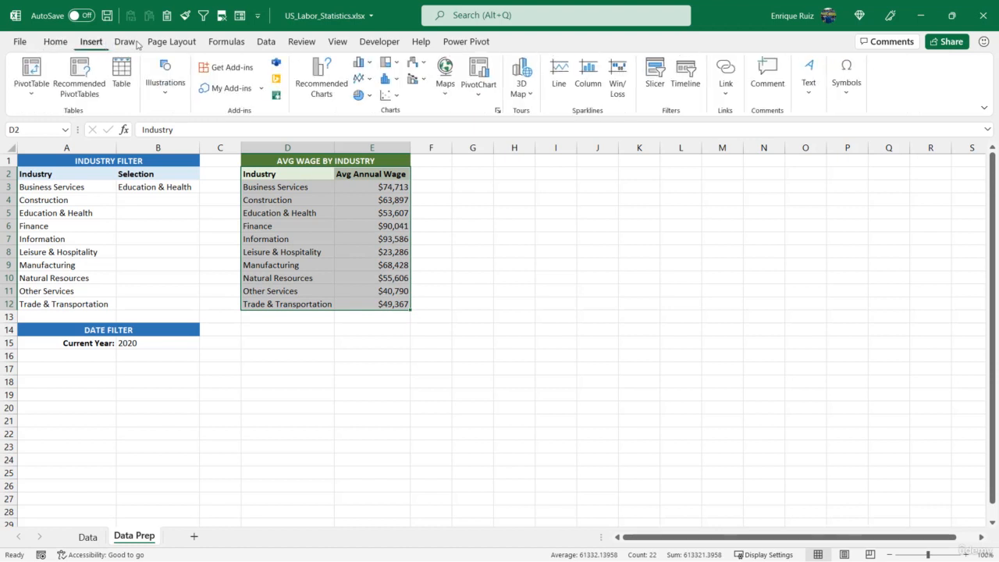
pyautogui.click(367, 64)
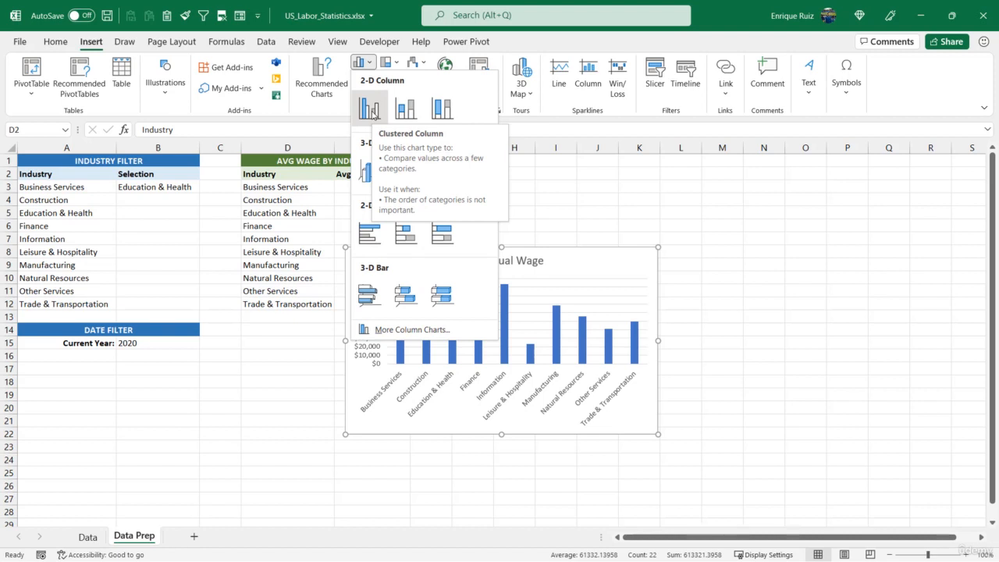
pyautogui.click(368, 237)
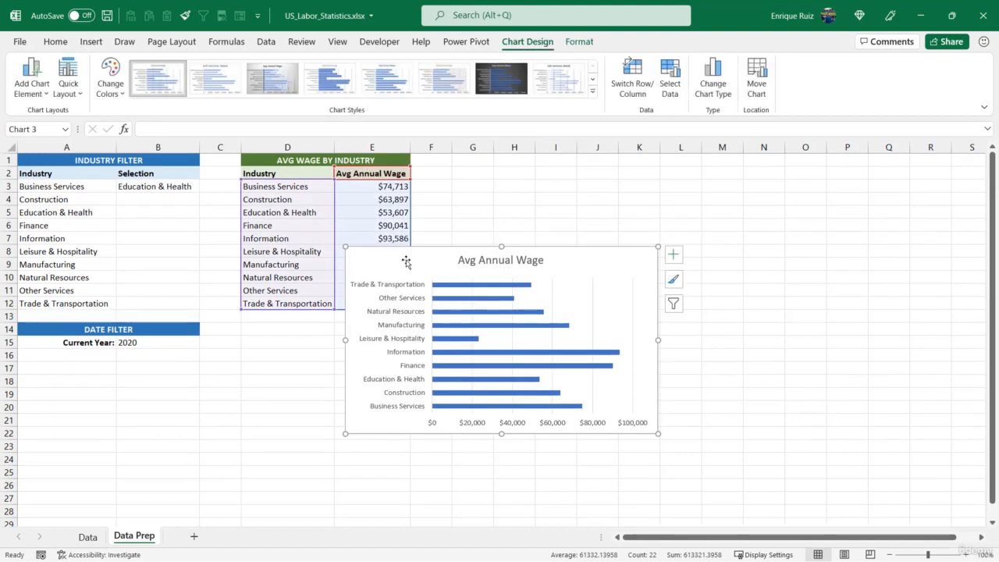
# Step: Place the bar chart beside the wage table and resize it to about 4.9" tall by 4.73" wide
pyautogui.moveTo(401, 259)
pyautogui.mouseDown()
pyautogui.moveTo(502, 194)
pyautogui.moveTo(503, 174)
pyautogui.mouseUp()
pyautogui.moveTo(596, 354); pyautogui.dragTo(566, 471)
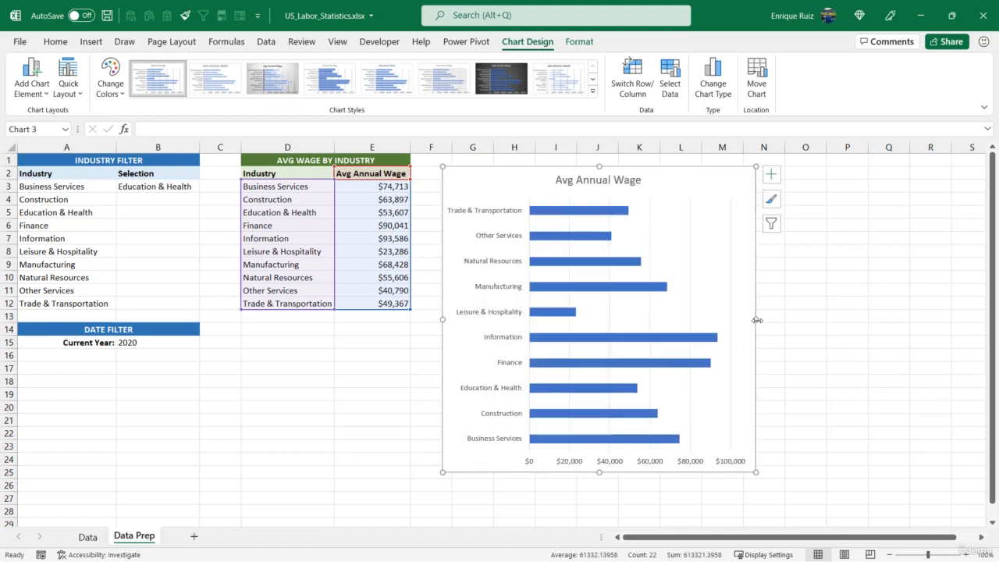
pyautogui.moveTo(753, 320); pyautogui.dragTo(735, 320)
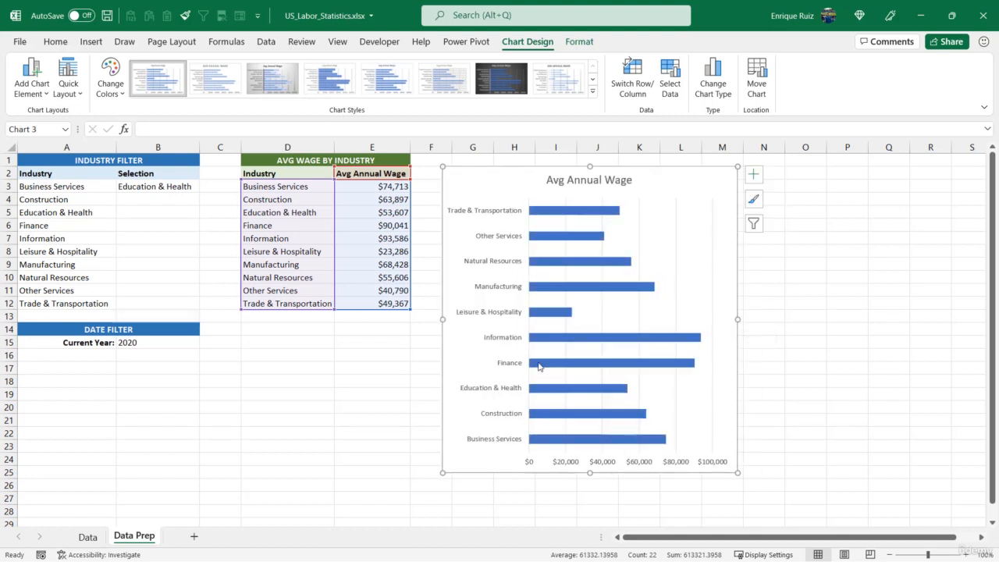
# Step: Remove the outline around the chart area and delete the chart's vertical gridlines
pyautogui.click(586, 45)
pyautogui.click(373, 78)
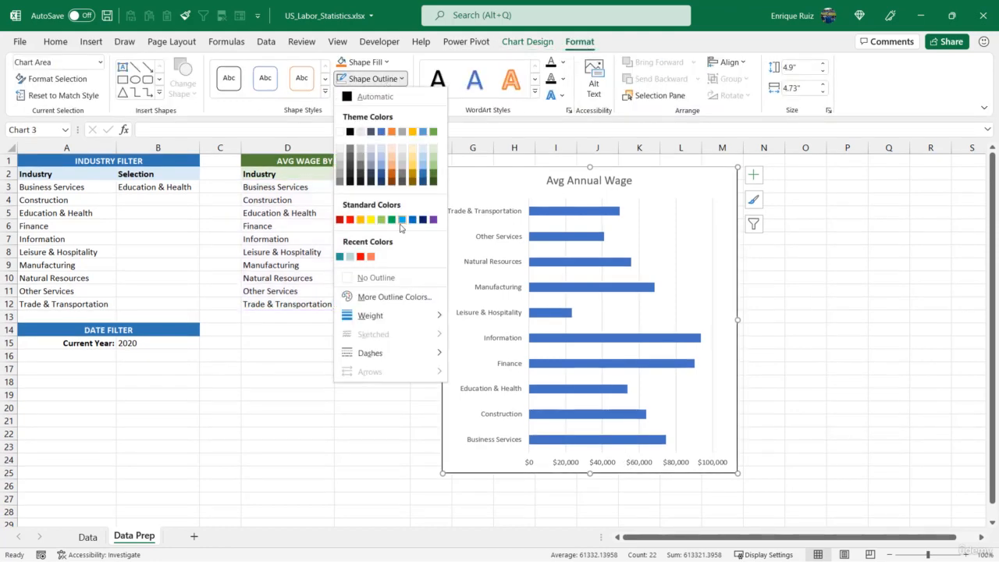
pyautogui.click(376, 278)
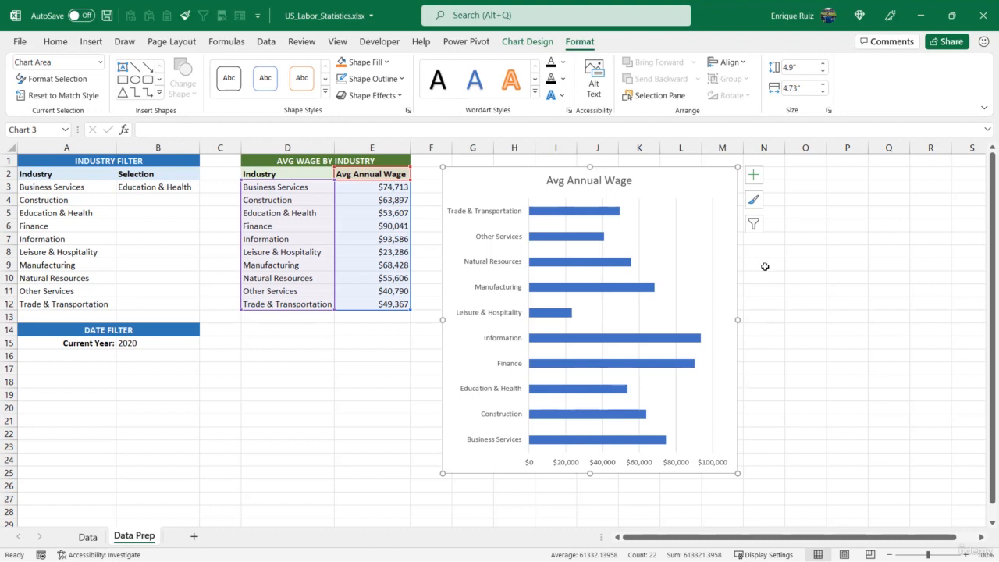
pyautogui.click(676, 236)
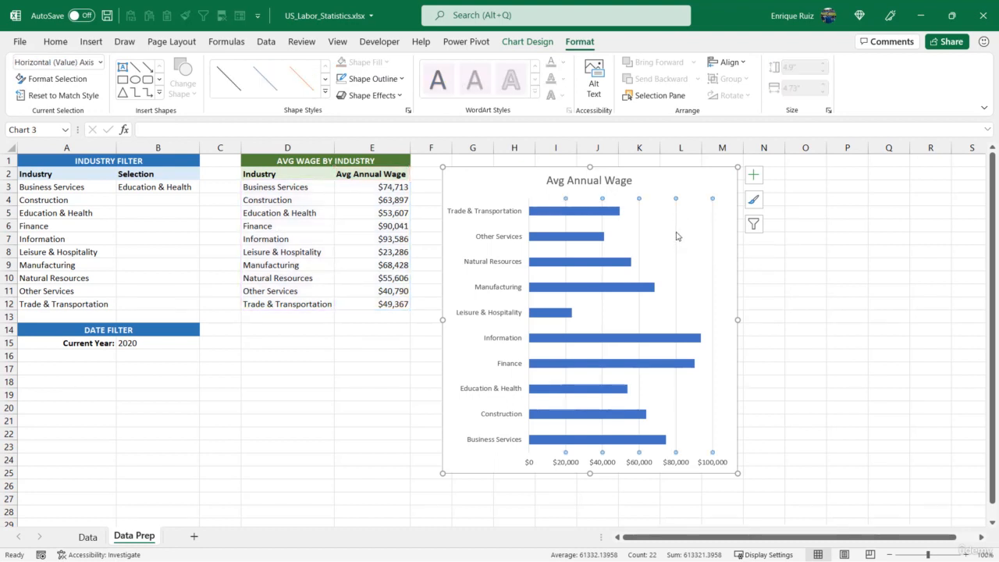
pyautogui.press('Delete')
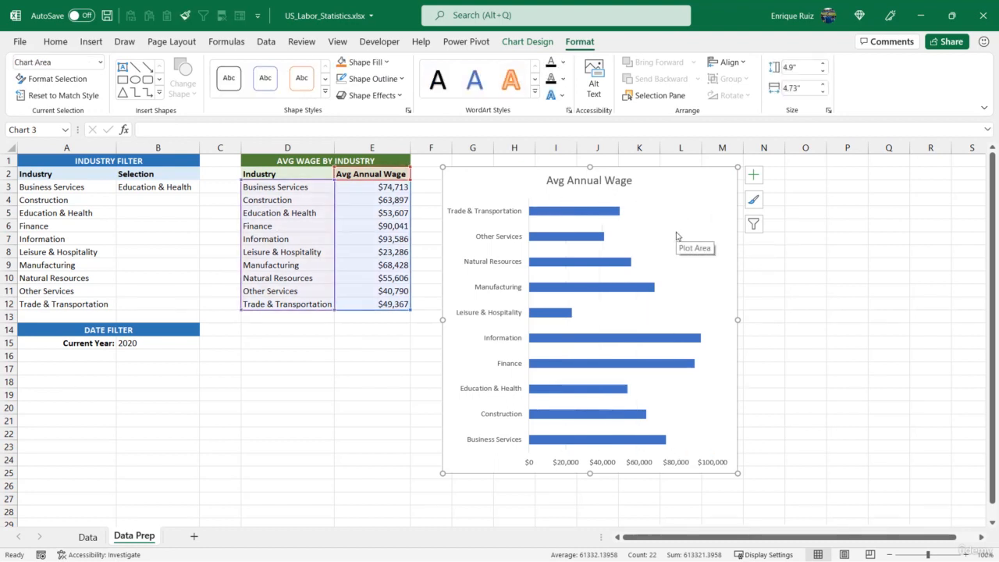
# Step: Change the chart title to "Avg Annual Wages by Industry" and make it bold
pyautogui.click(575, 181)
pyautogui.moveTo(546, 180); pyautogui.dragTo(636, 180)
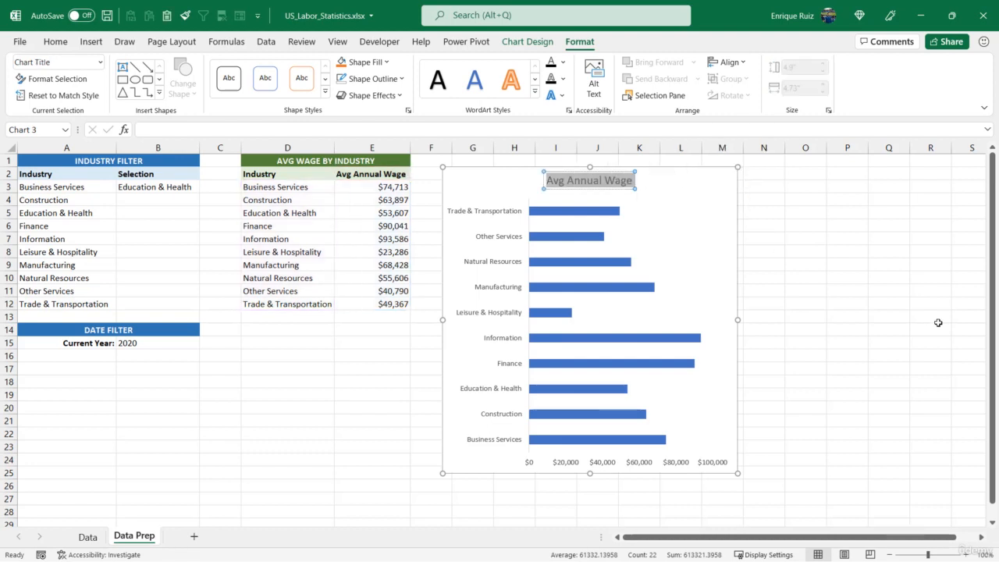
pyautogui.write('Avg Ann')
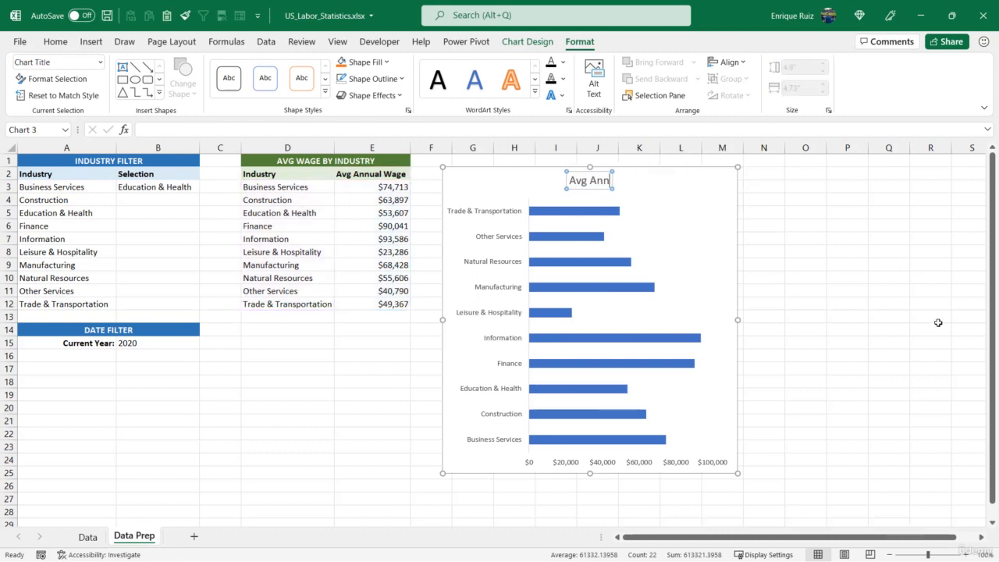
pyautogui.write('ual Wages by')
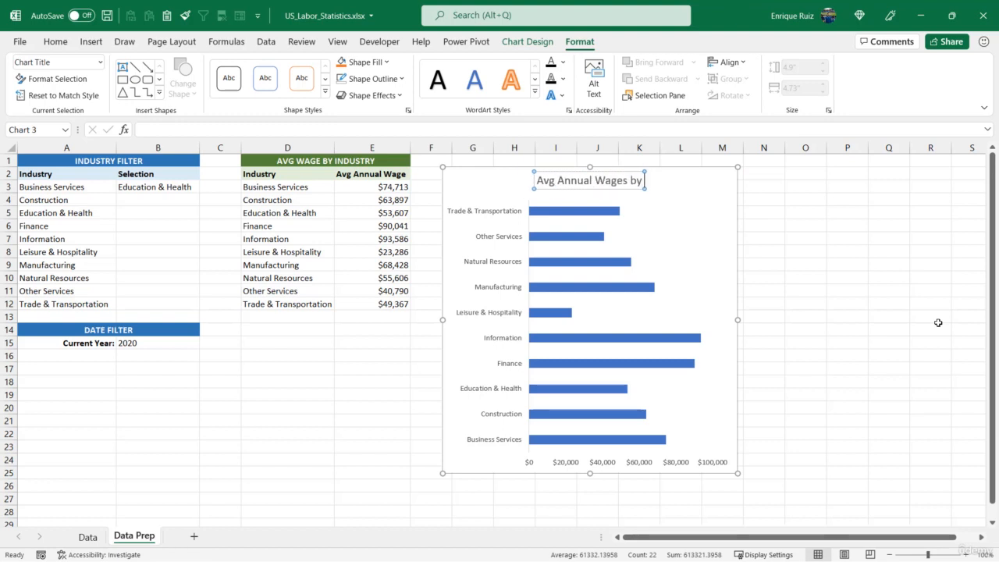
pyautogui.write(' Industry')
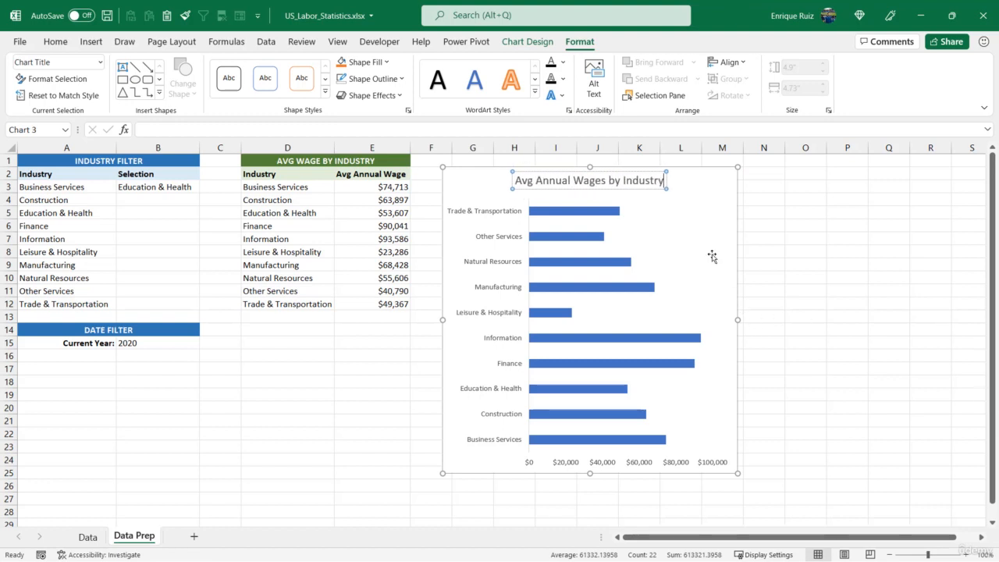
pyautogui.press('Escape')
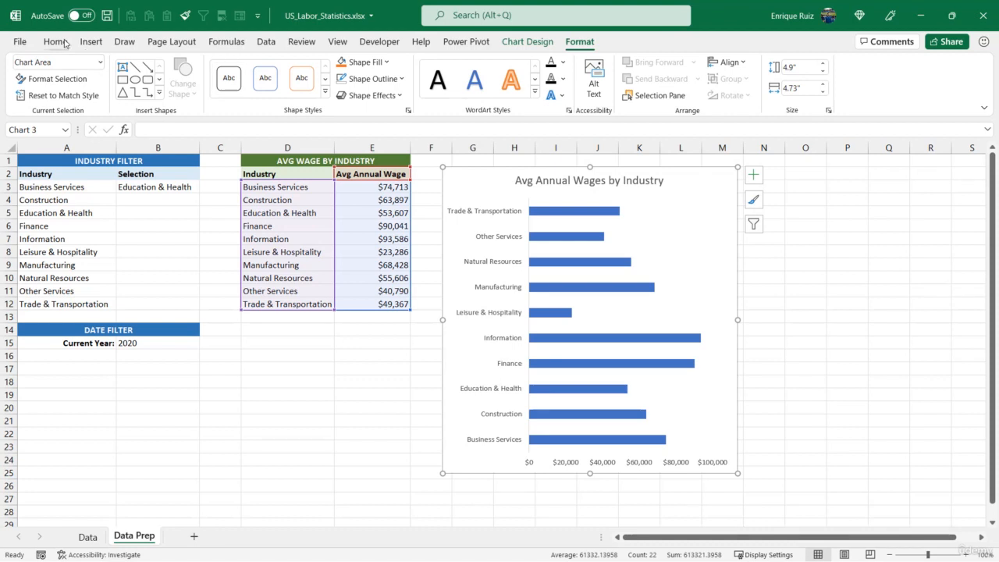
pyautogui.click(55, 41)
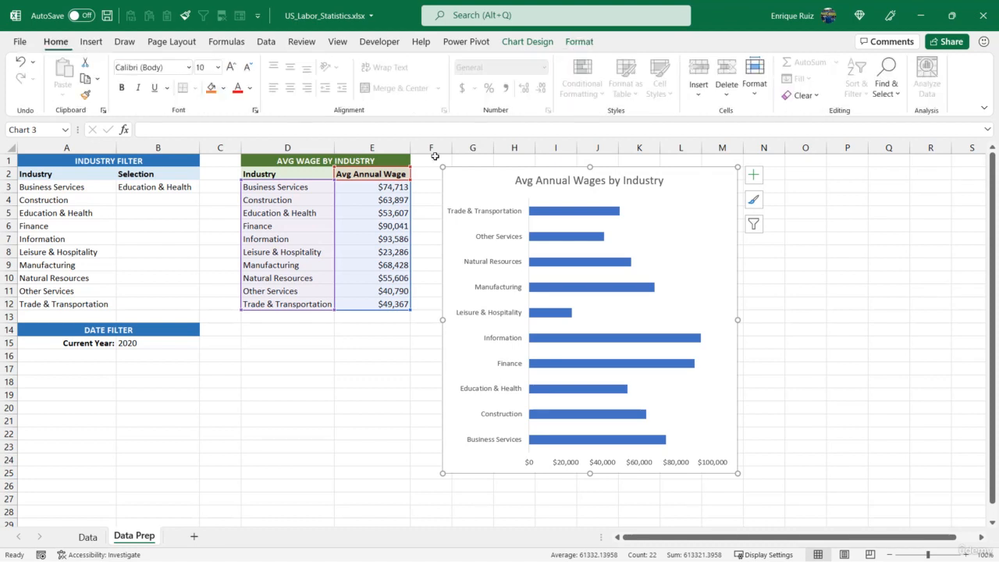
pyautogui.click(122, 88)
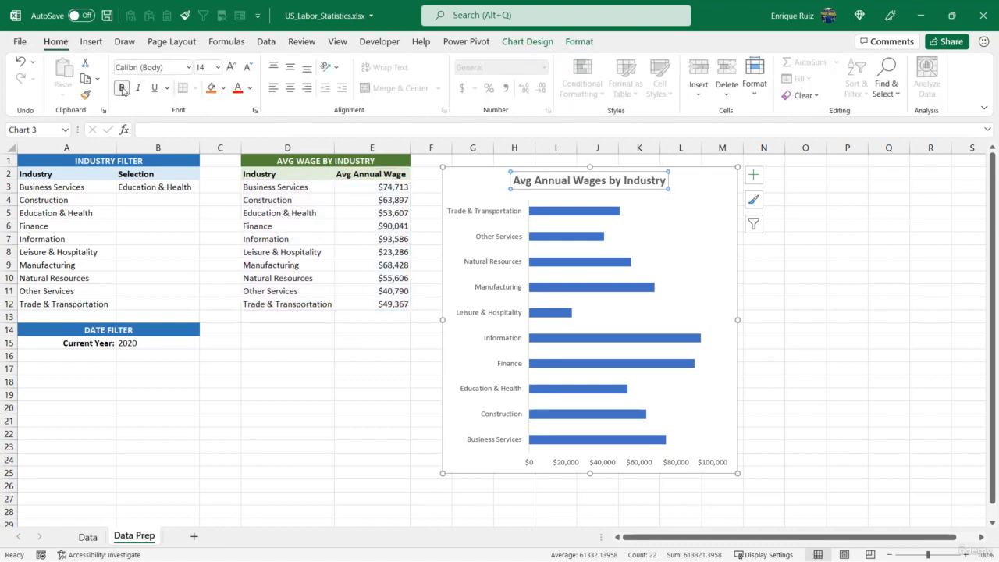
# Step: Increase the font size of the industry axis labels to 10.5
pyautogui.click(486, 214)
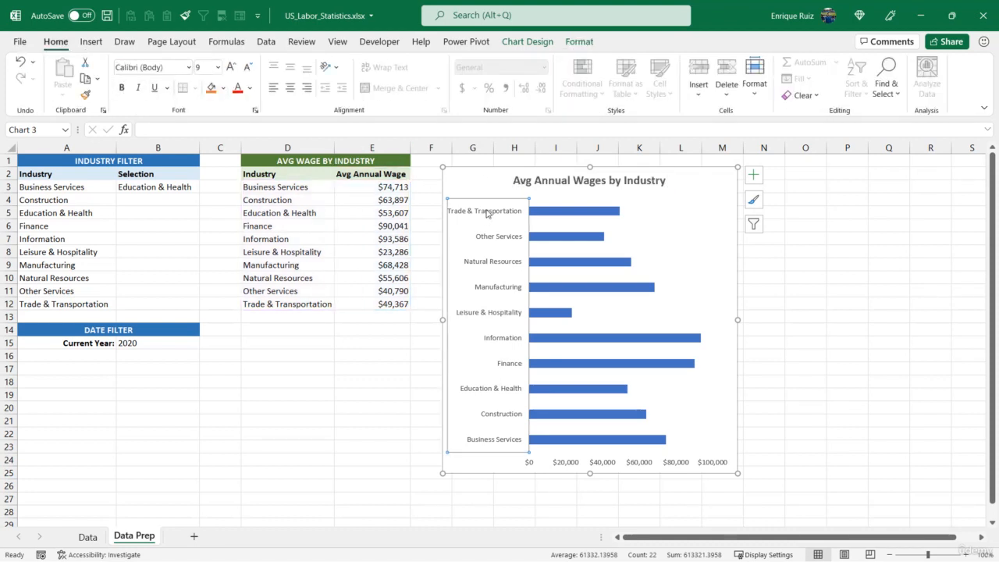
pyautogui.click(231, 67)
pyautogui.click(231, 67)
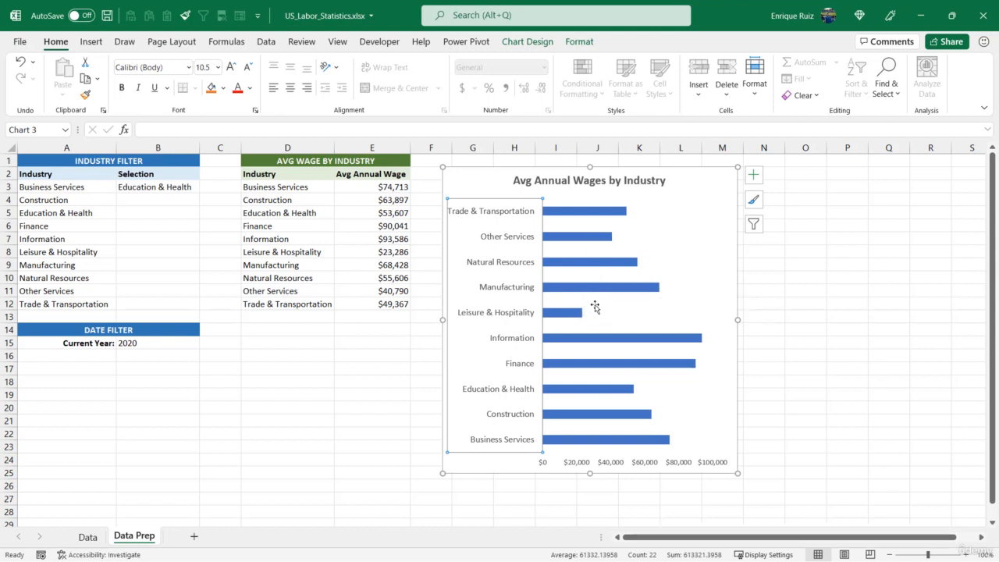
# Step: Set the gap width of the wage bar series to 85%
pyautogui.click(591, 215)
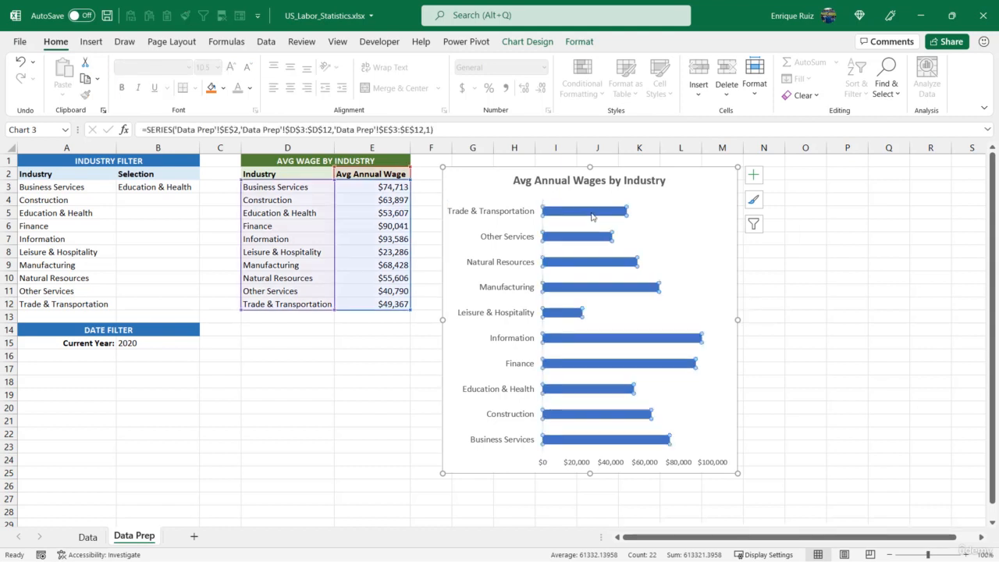
pyautogui.rightClick(592, 213)
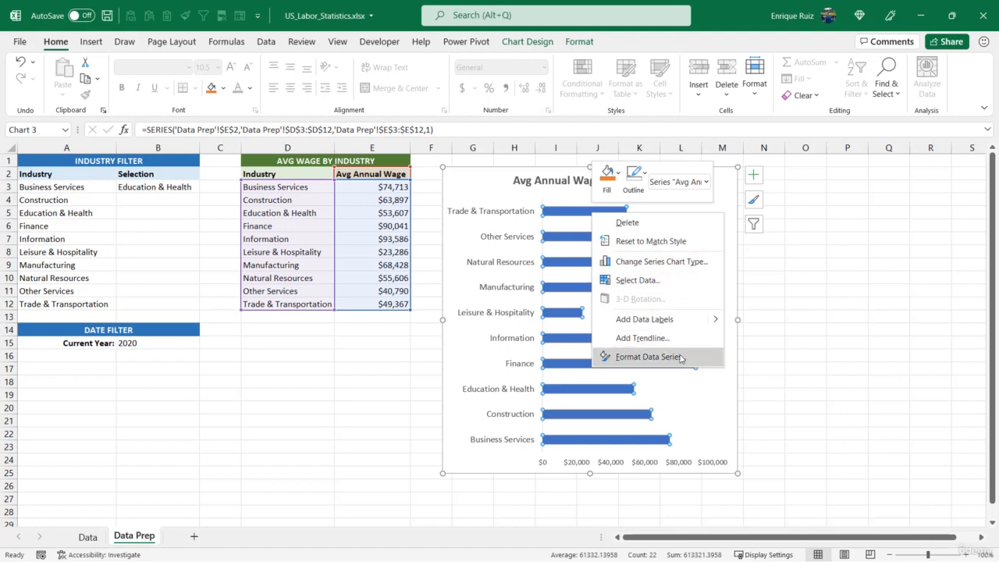
pyautogui.click(648, 356)
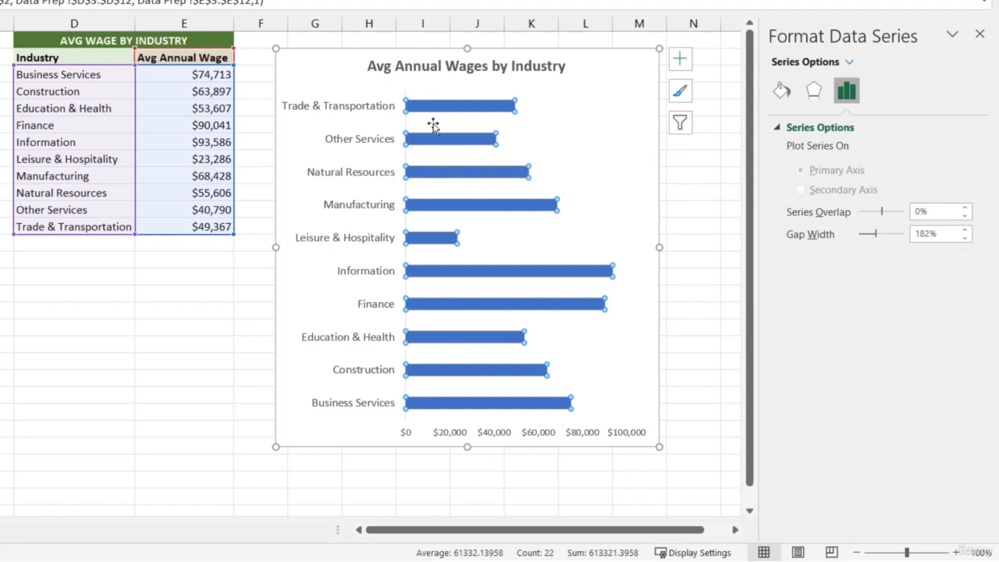
pyautogui.click(949, 228)
pyautogui.write('85')
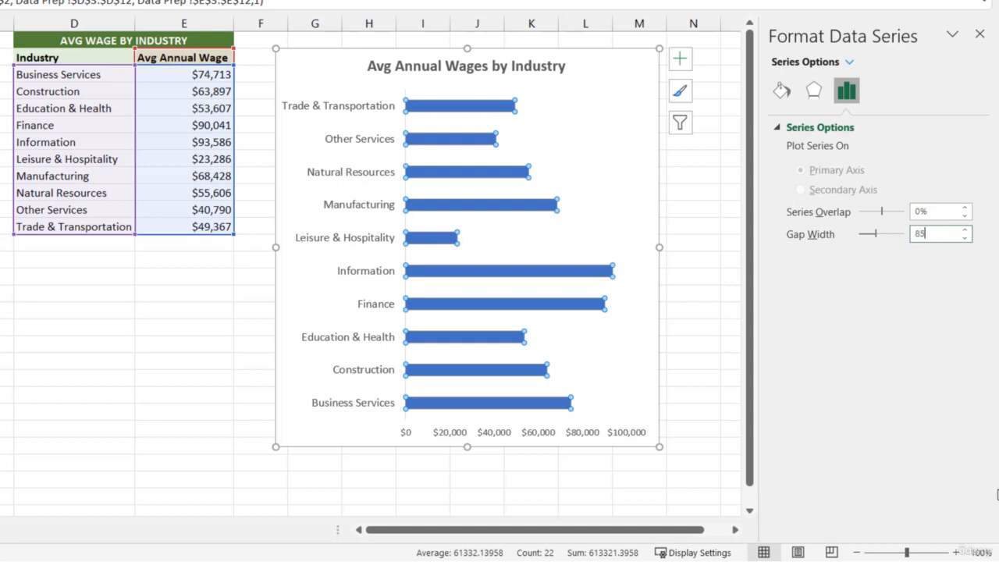
pyautogui.press('Tab')
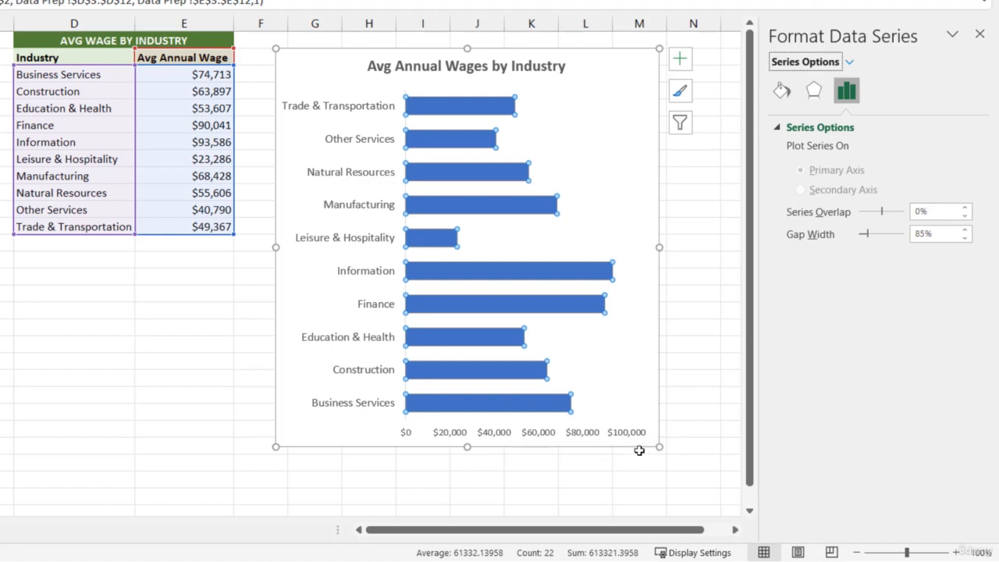
# Step: Apply the custom number format $#,##0,"K" to the chart's horizontal value axis
pyautogui.click(587, 435)
pyautogui.rightClick(587, 434)
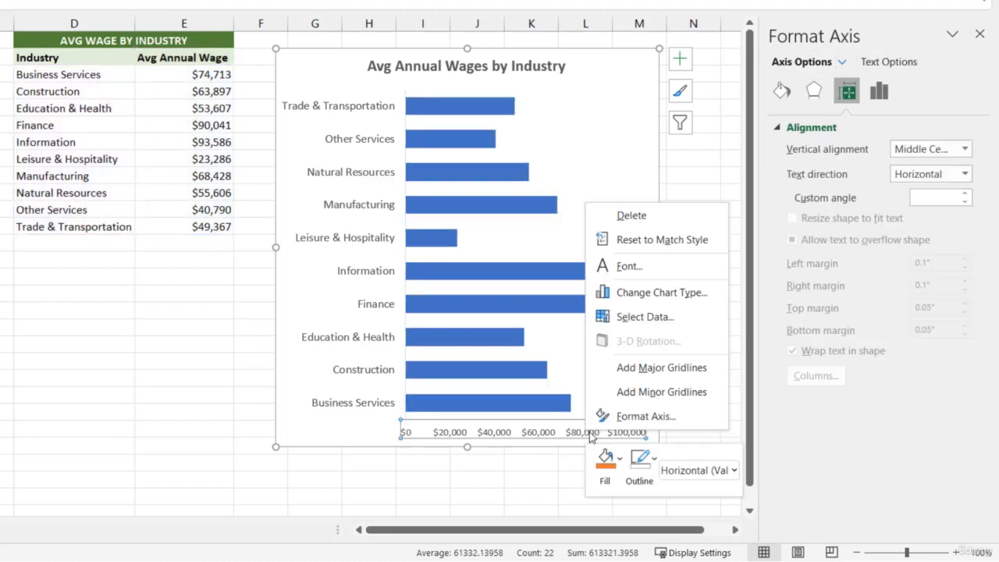
pyautogui.click(617, 414)
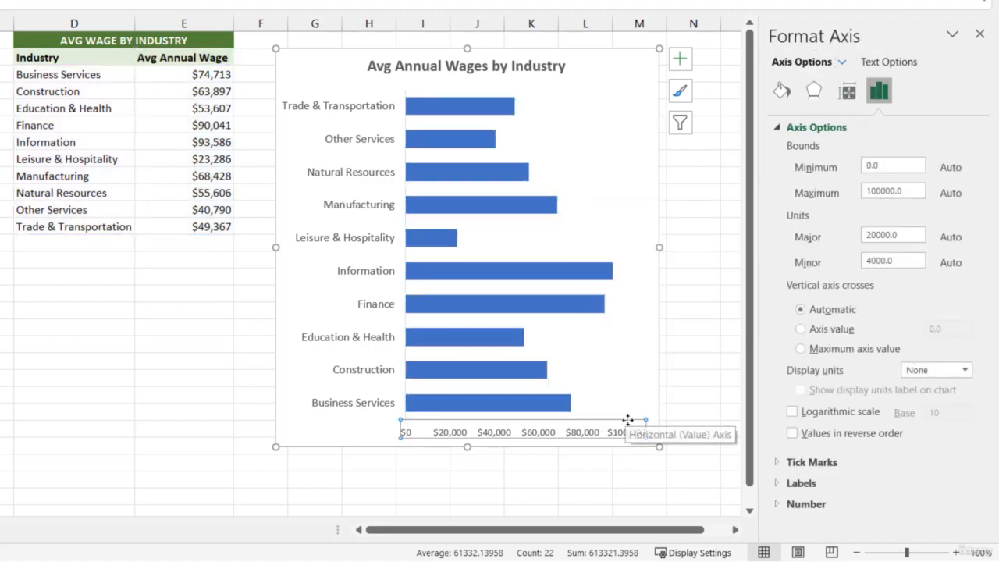
pyautogui.click(803, 503)
pyautogui.scroll(-2, 846, 431)
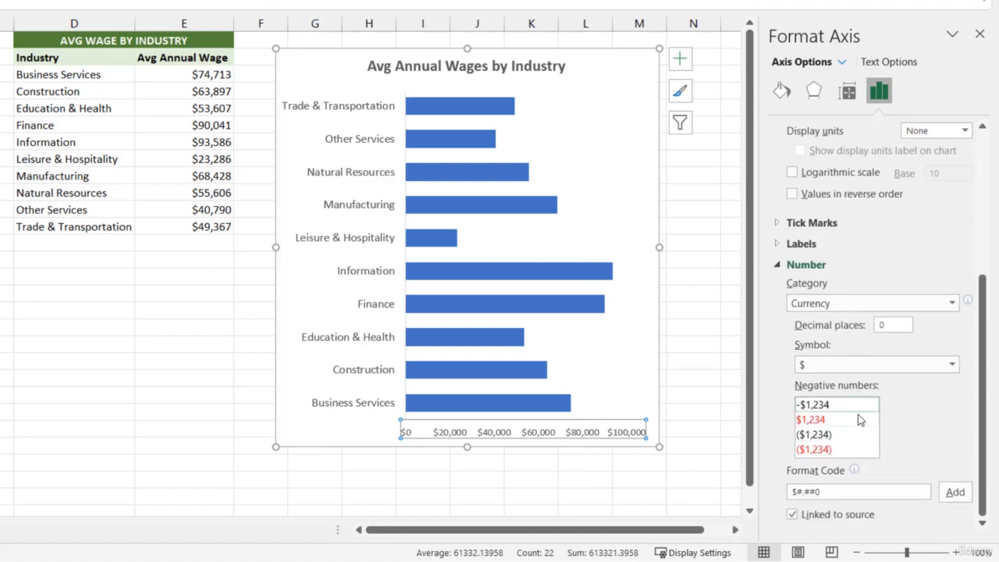
pyautogui.click(952, 303)
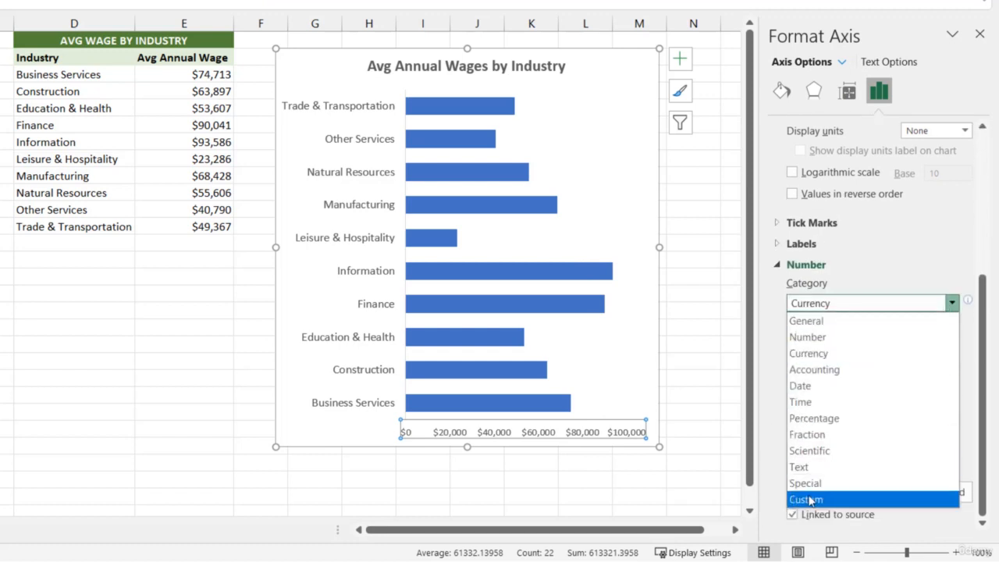
pyautogui.click(839, 498)
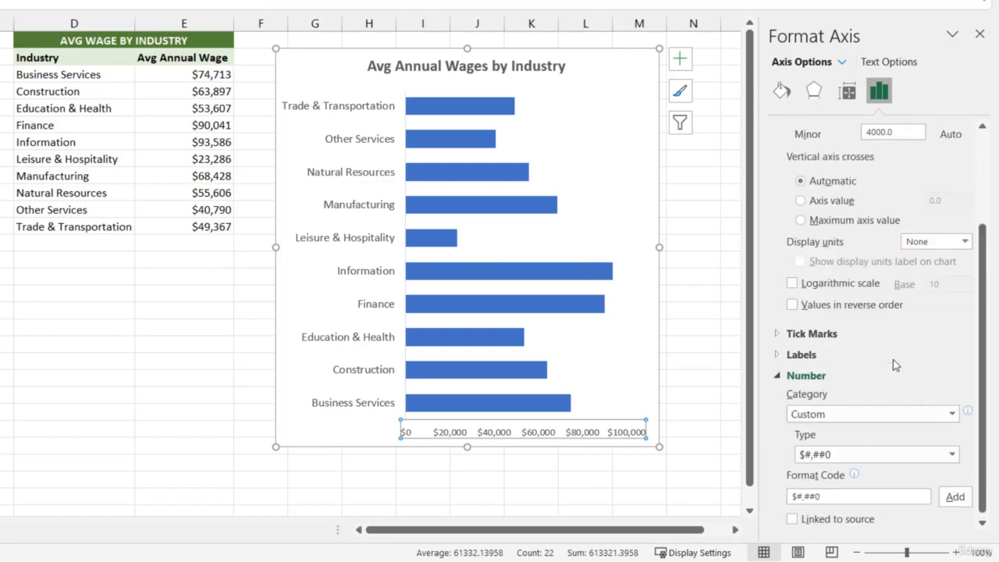
pyautogui.click(837, 492)
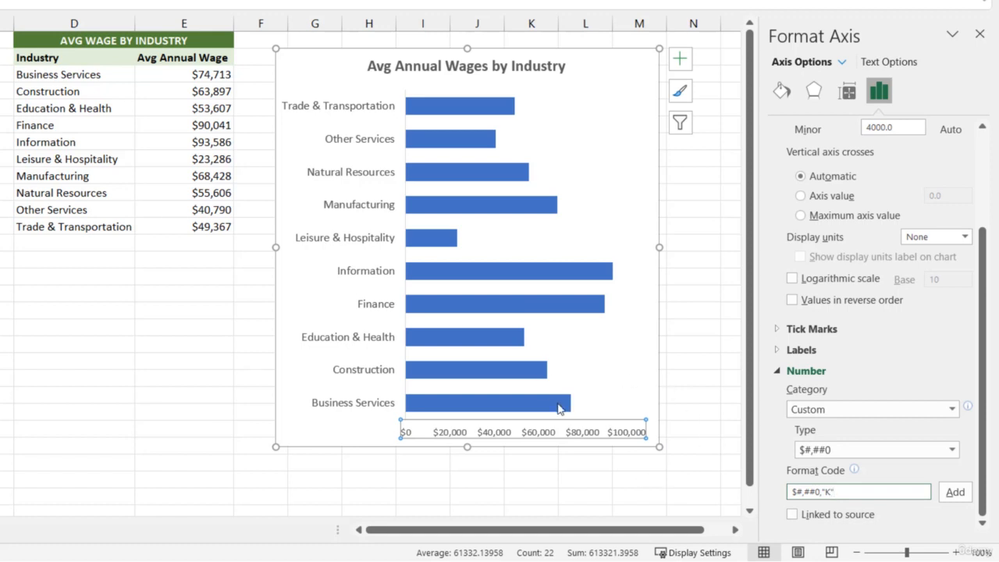
pyautogui.click(955, 492)
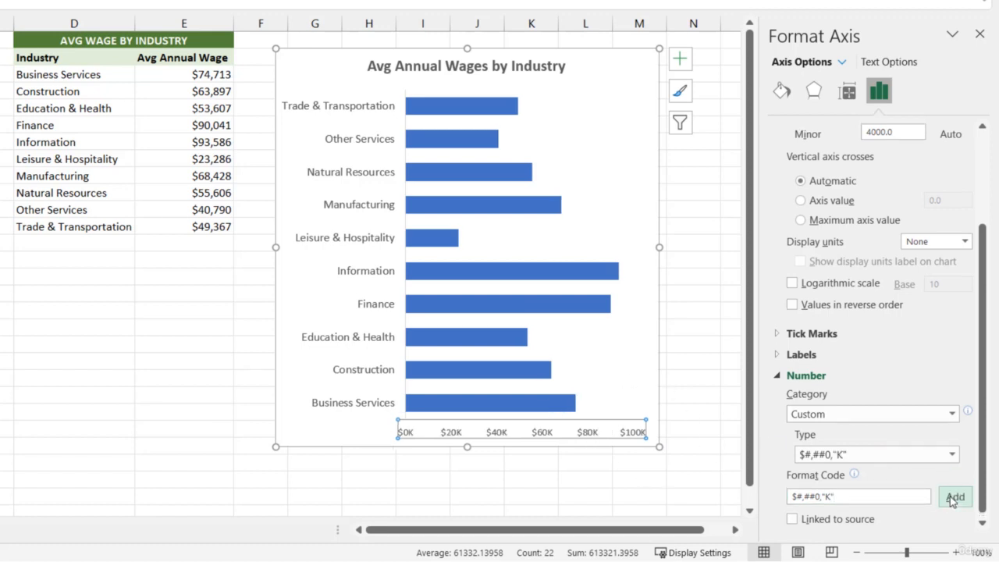
# Step: Set the horizontal value axis's major tick marks to Outside
pyautogui.click(778, 338)
pyautogui.click(964, 354)
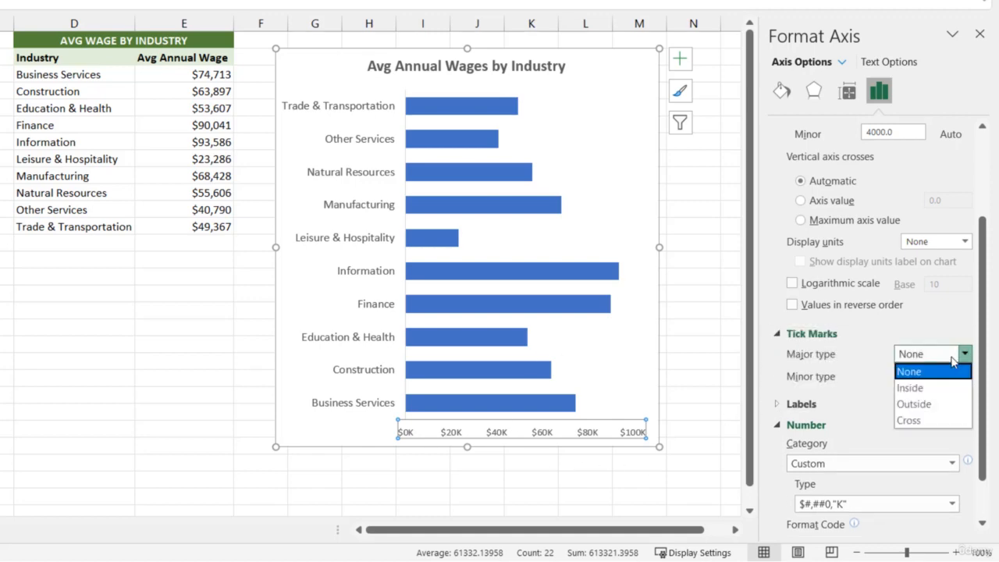
pyautogui.click(938, 405)
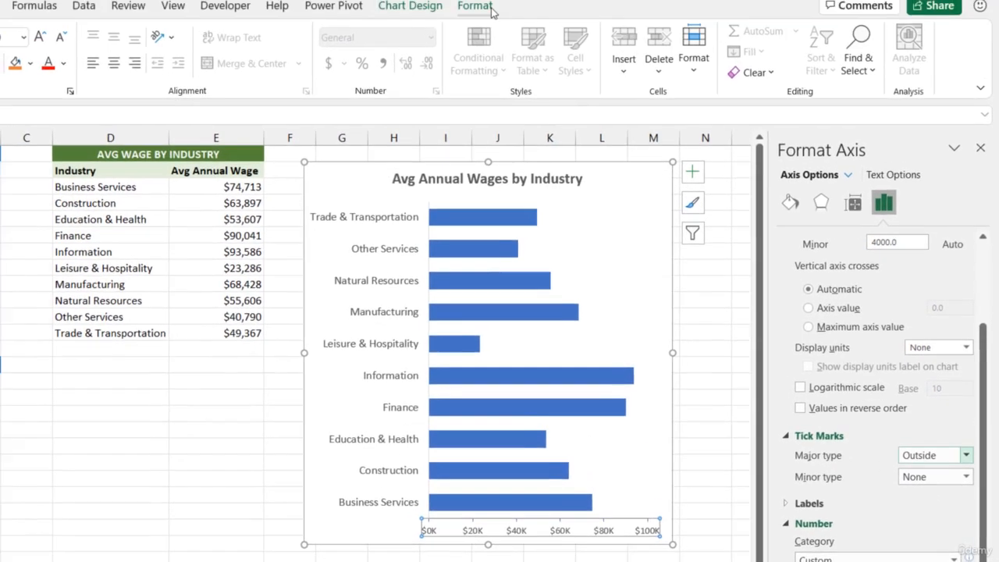
# Step: Give the horizontal value axis line a light gray outline color
pyautogui.click(478, 11)
pyautogui.click(245, 63)
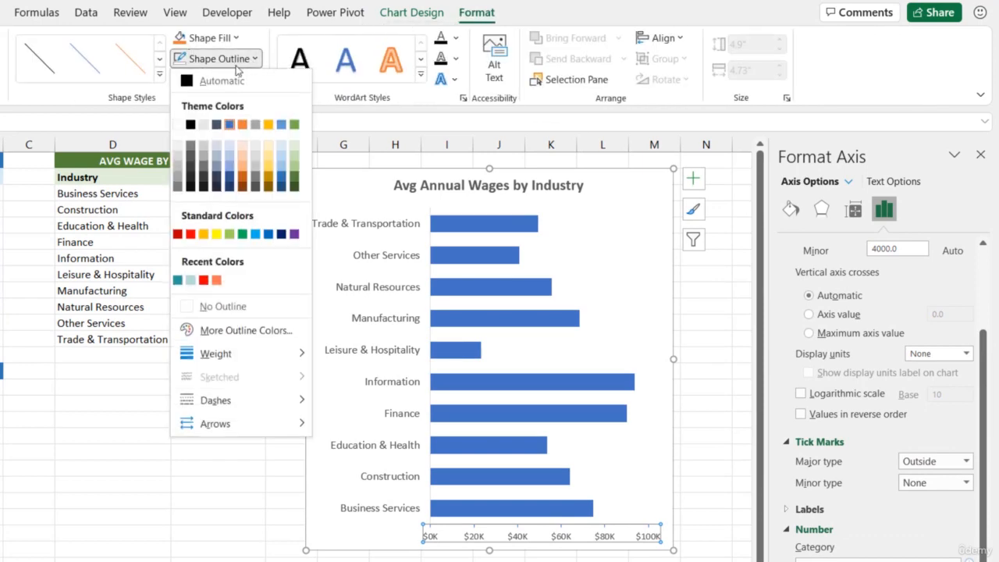
pyautogui.click(204, 149)
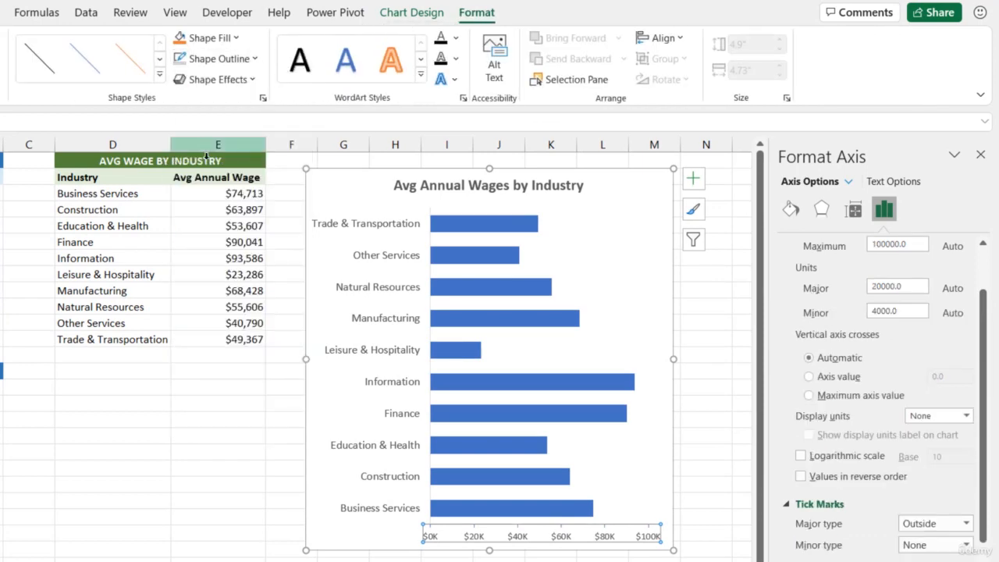
# Step: Remove the line from the vertical industry axis and deselect the chart
pyautogui.click(380, 257)
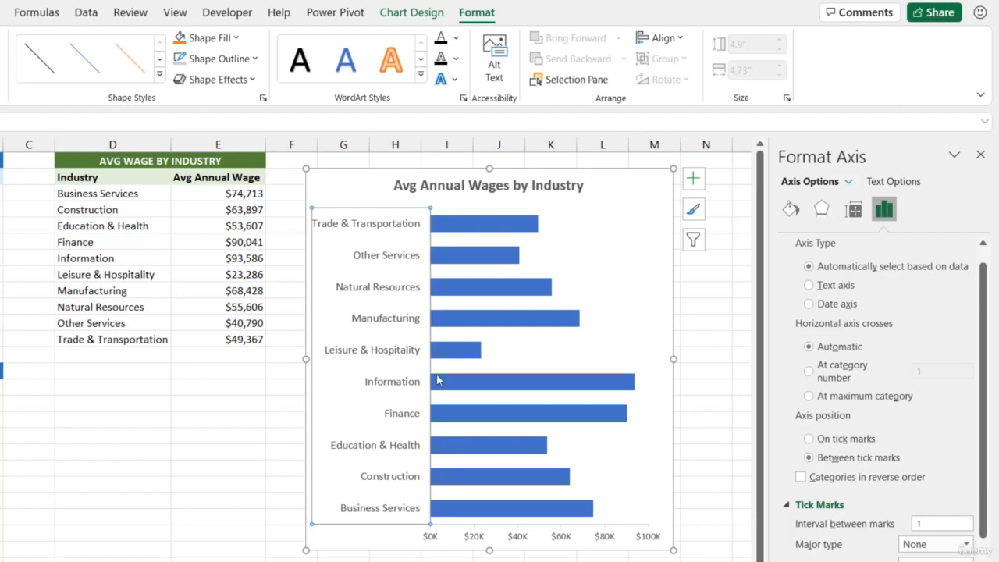
pyautogui.click(248, 65)
pyautogui.click(265, 305)
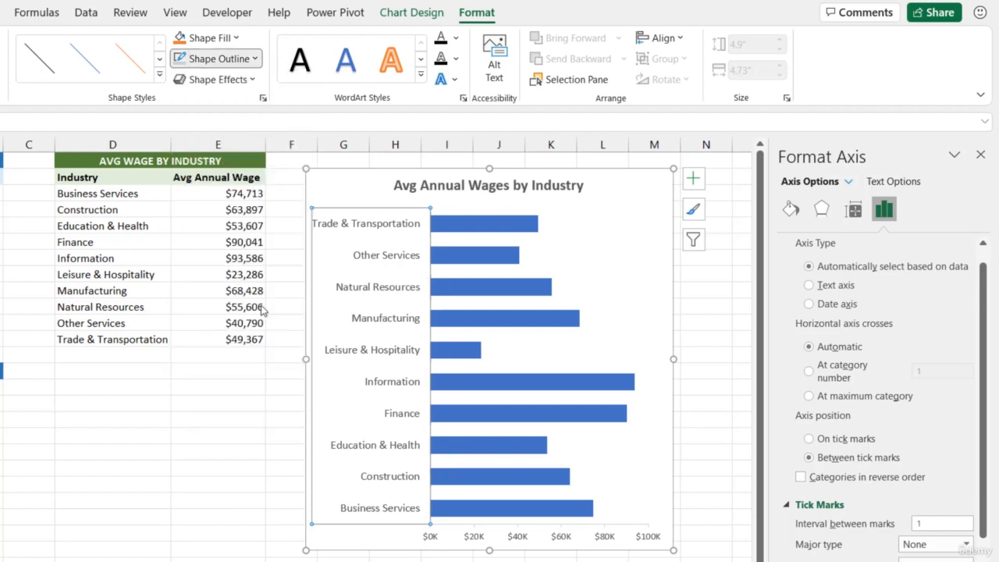
pyautogui.click(226, 383)
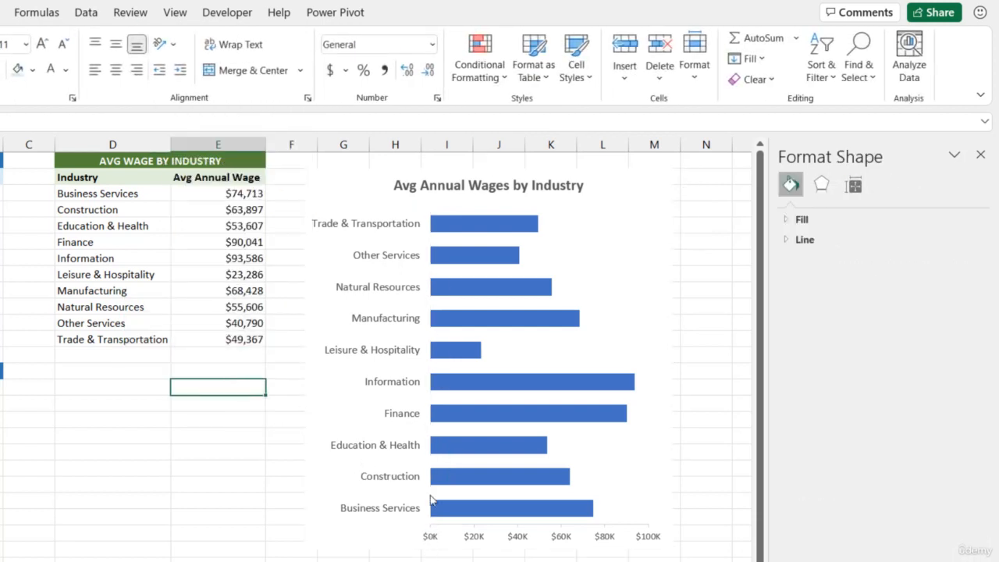